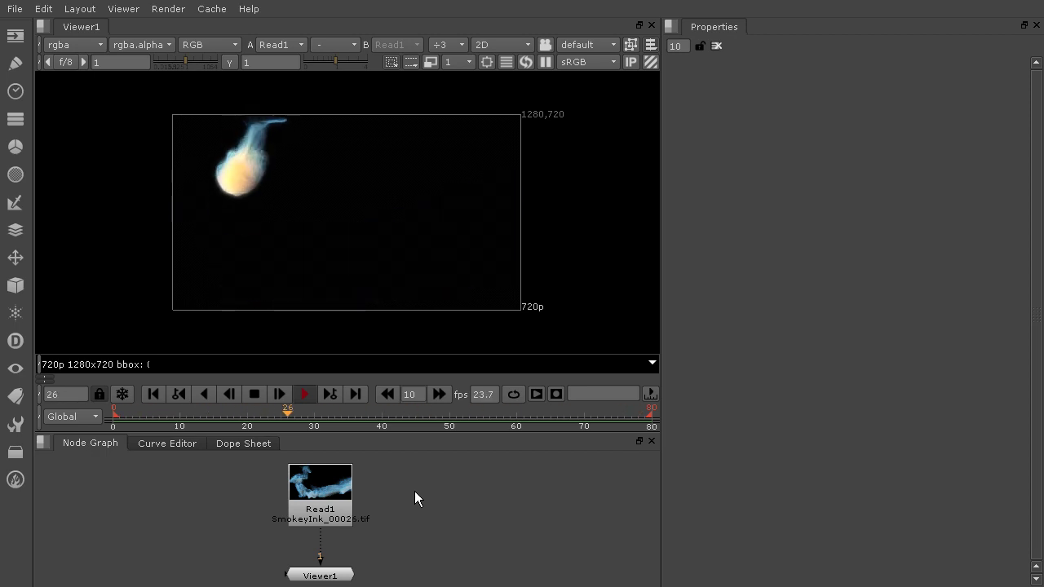
Insert a ColorCorrect node between Read1 and Viewer1, and preview the clip at frame 55.
left_click(255, 394)
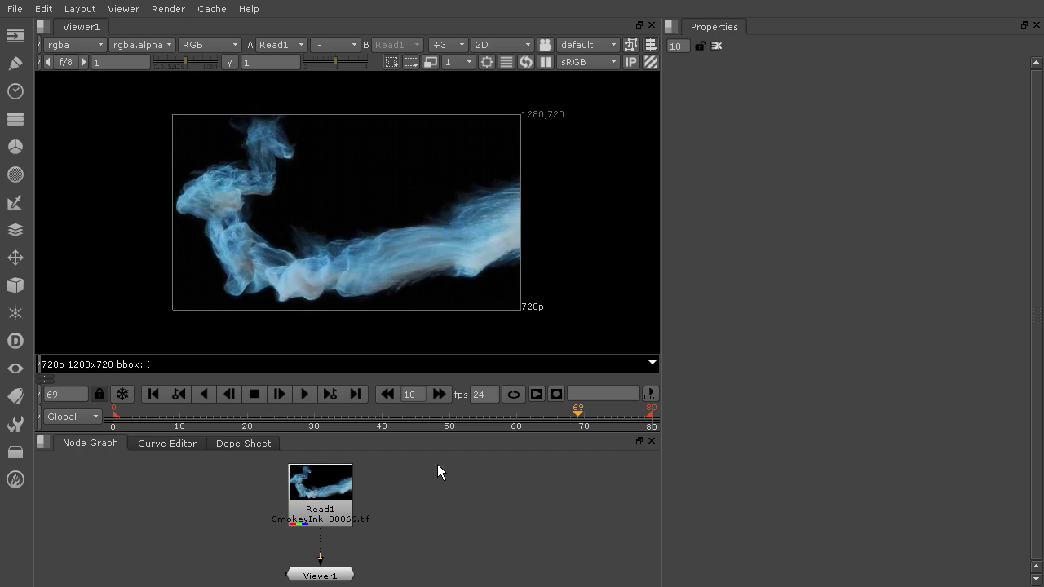
key("Tab")
key("Return")
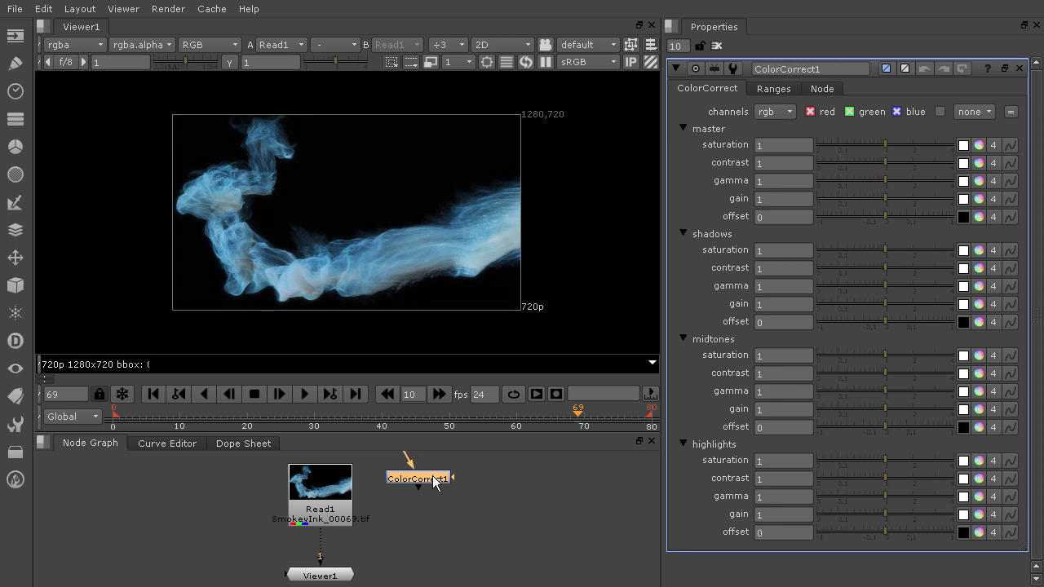
left_click_drag(433, 482, 331, 549)
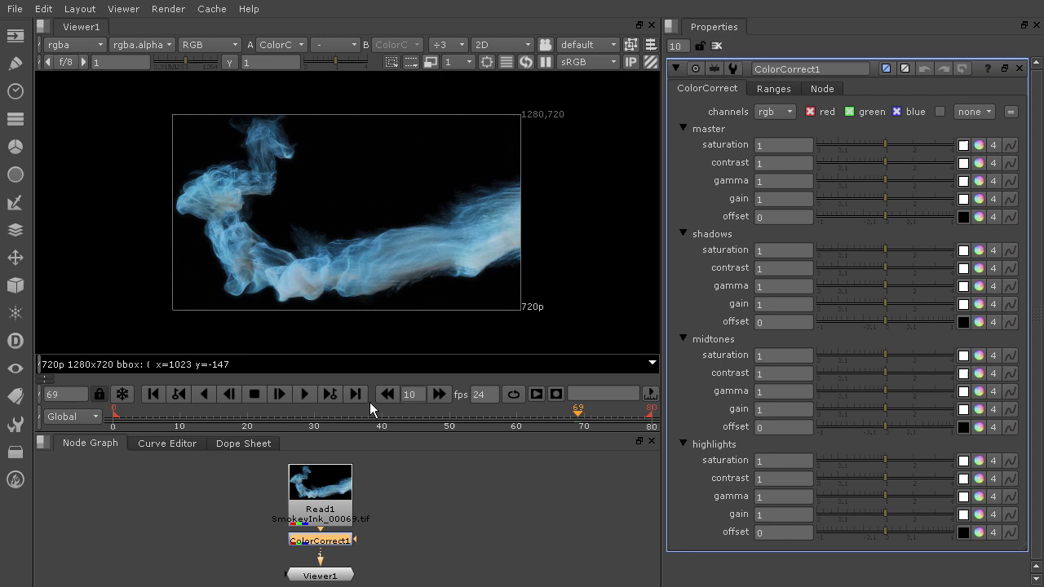
left_click_drag(333, 427, 484, 424)
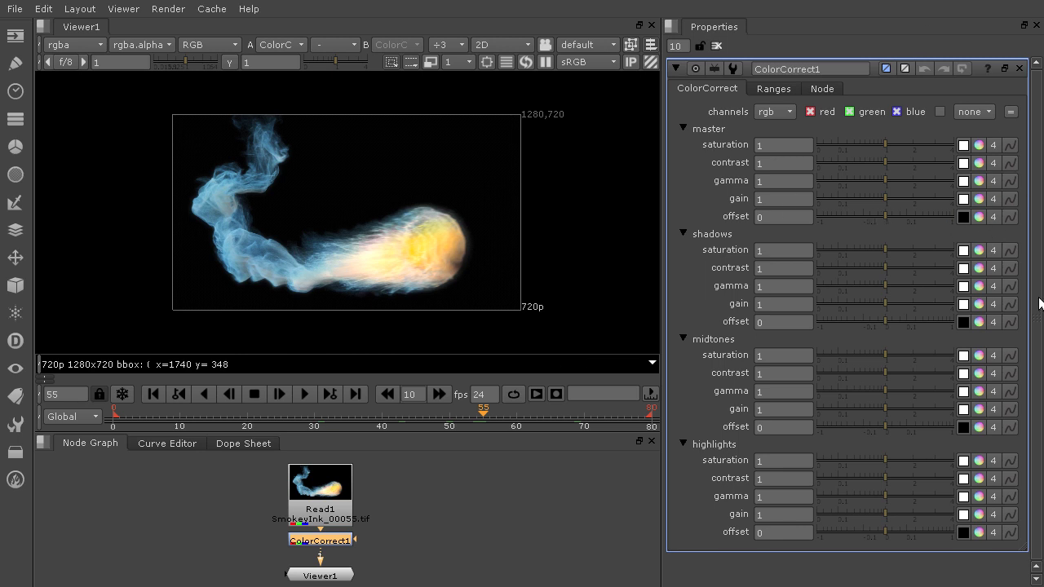
Expand the master gain's colour wheel controls and set red to 1.95, green to 1.05 and blue to 1.35.
left_click(978, 199)
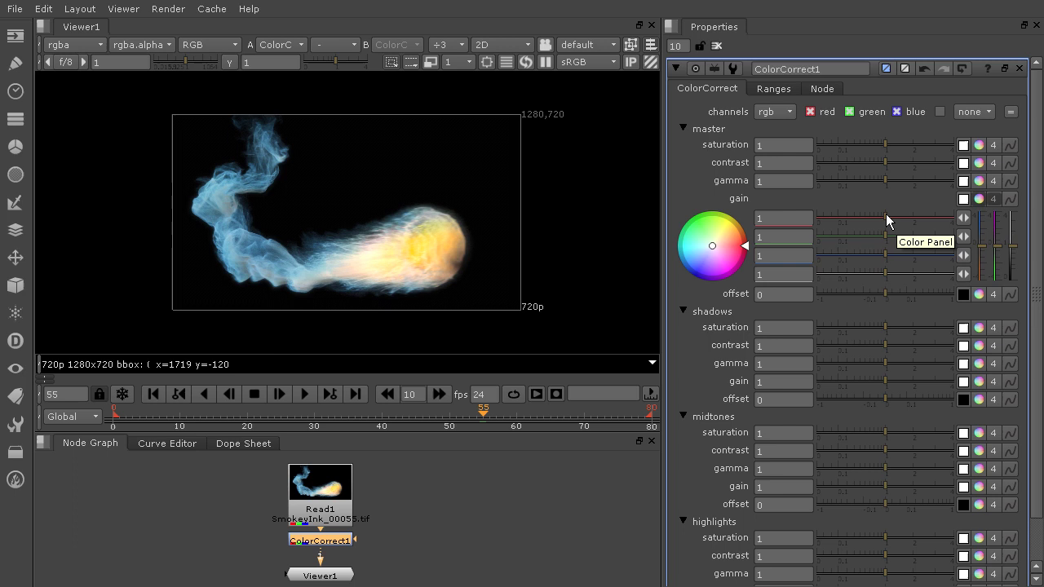
left_click_drag(886, 214, 892, 256)
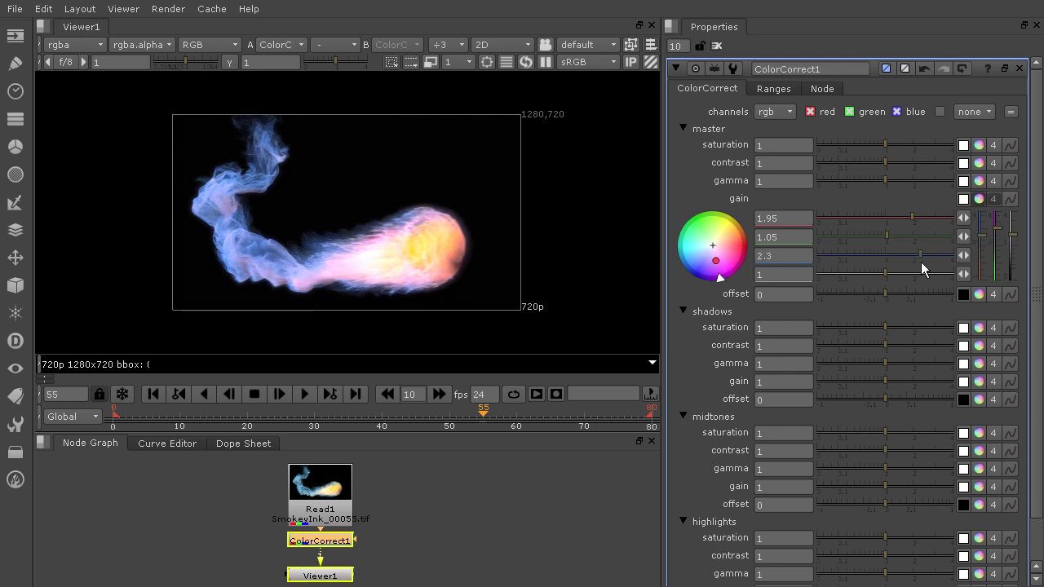
left_click_drag(925, 263, 895, 264)
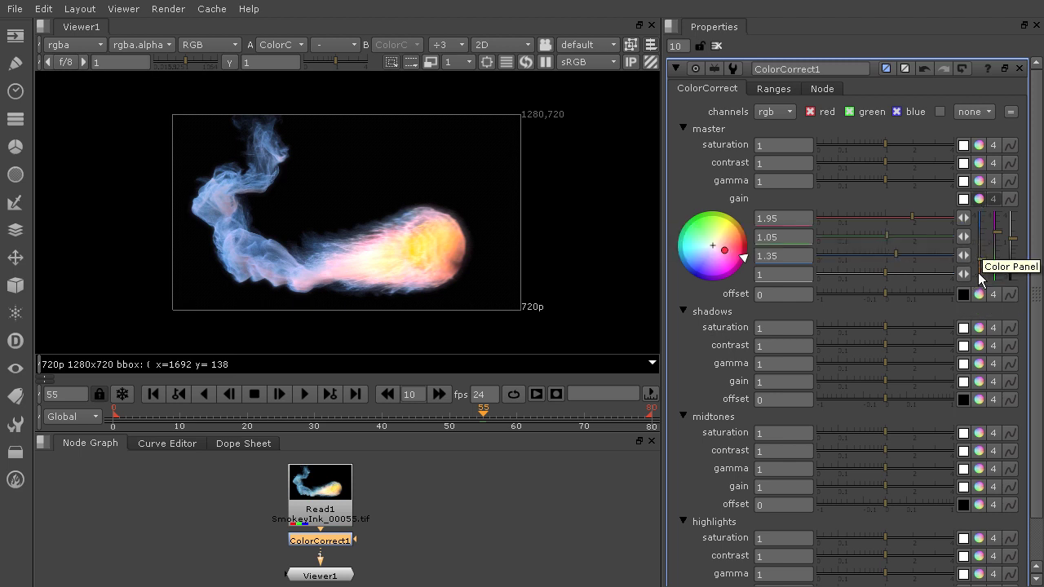
Adjust the master gain's temperature and magenta-green balance to about 1.88 red, 1.38 green and 1.08 blue.
left_click_drag(983, 269, 984, 287)
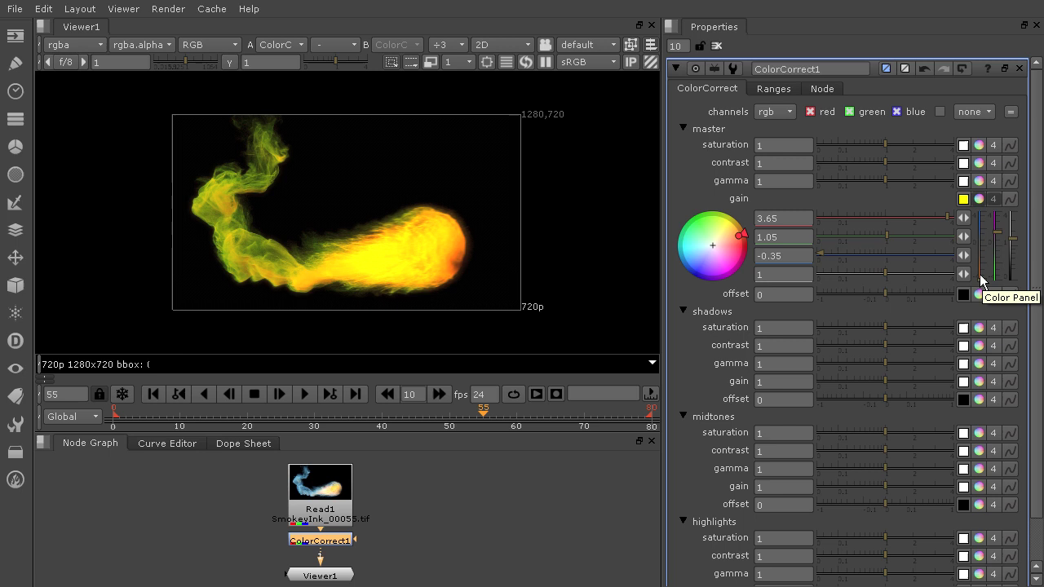
mouse_move(980, 280)
left_mouse_down()
mouse_move(981, 212)
mouse_move(983, 279)
mouse_move(983, 233)
mouse_move(985, 251)
left_mouse_up()
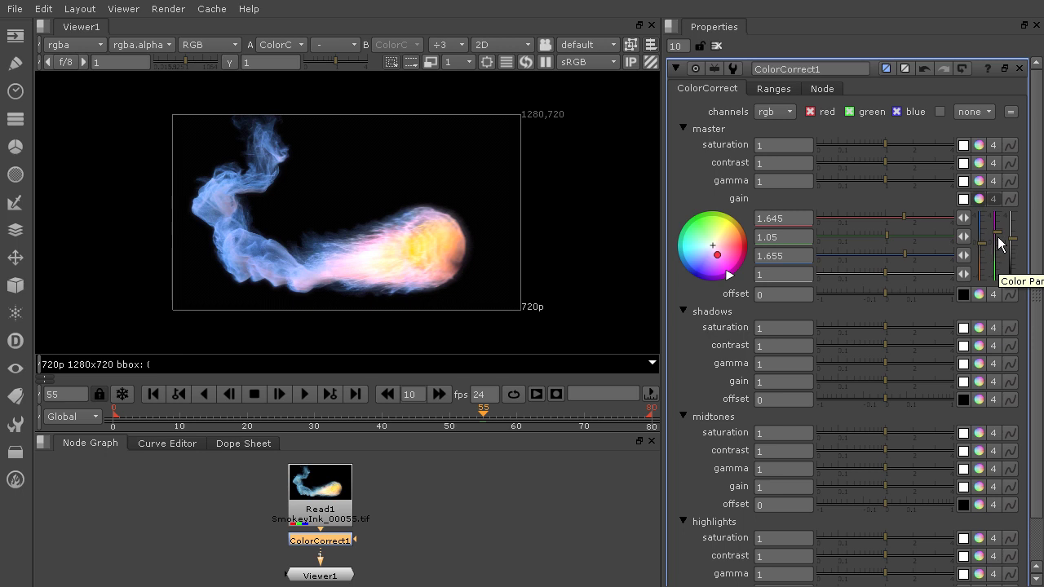
left_click_drag(999, 235, 978, 262)
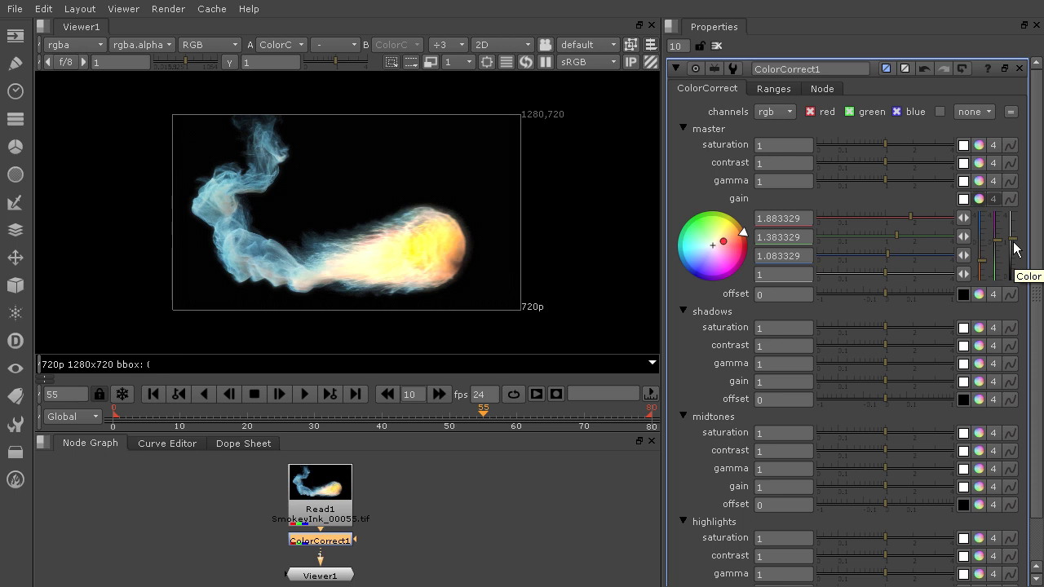
Try raising the master gain's overall intensity to its maximum and lowering it to its minimum.
left_click_drag(1015, 249, 1012, 205)
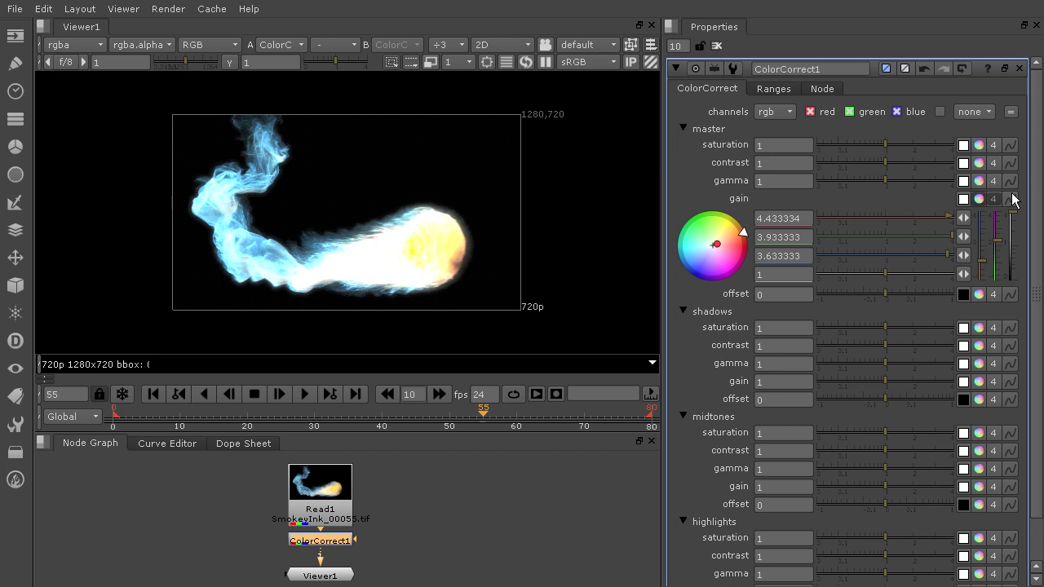
left_click_drag(1014, 200, 1013, 293)
right_click(1013, 289)
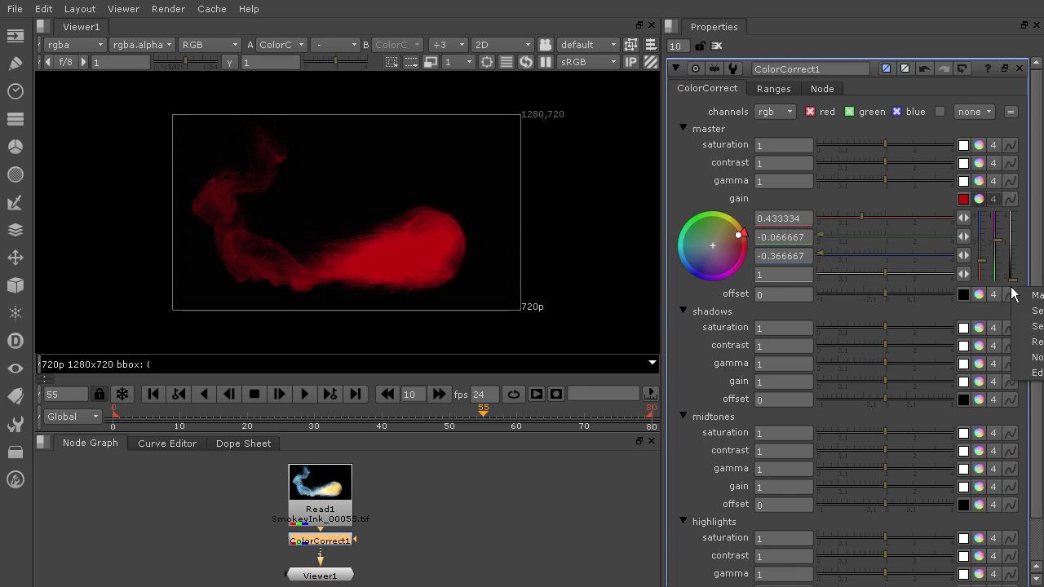
key("Escape")
Undo the recent master gain adjustments.
key("ctrl+z")
key("ctrl+z")
key("ctrl+z")
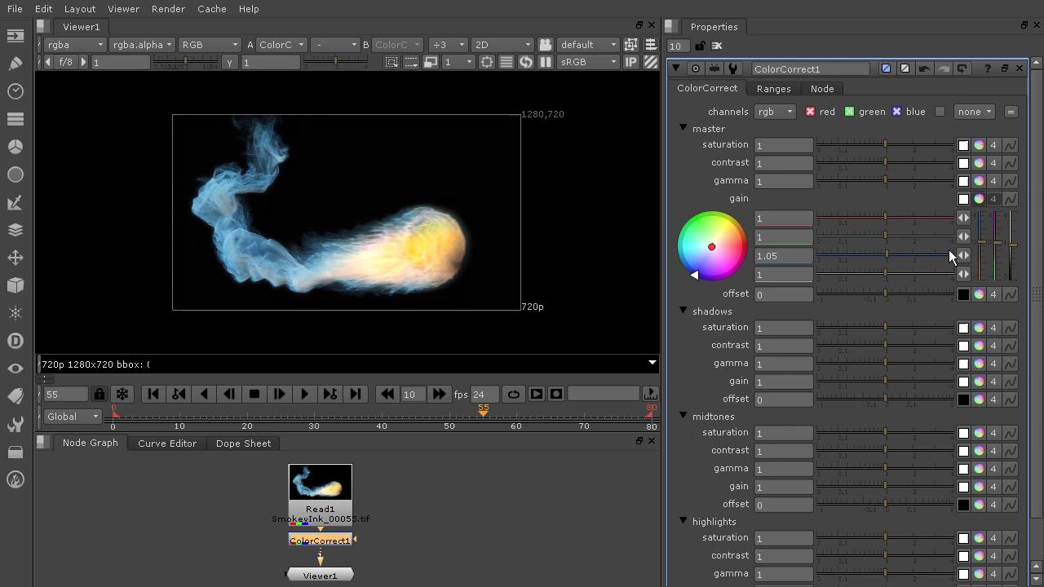
Vary the master gain's overall intensity and level the red, green and blue channels at 0.95 each.
left_click_drag(1011, 246, 1006, 289)
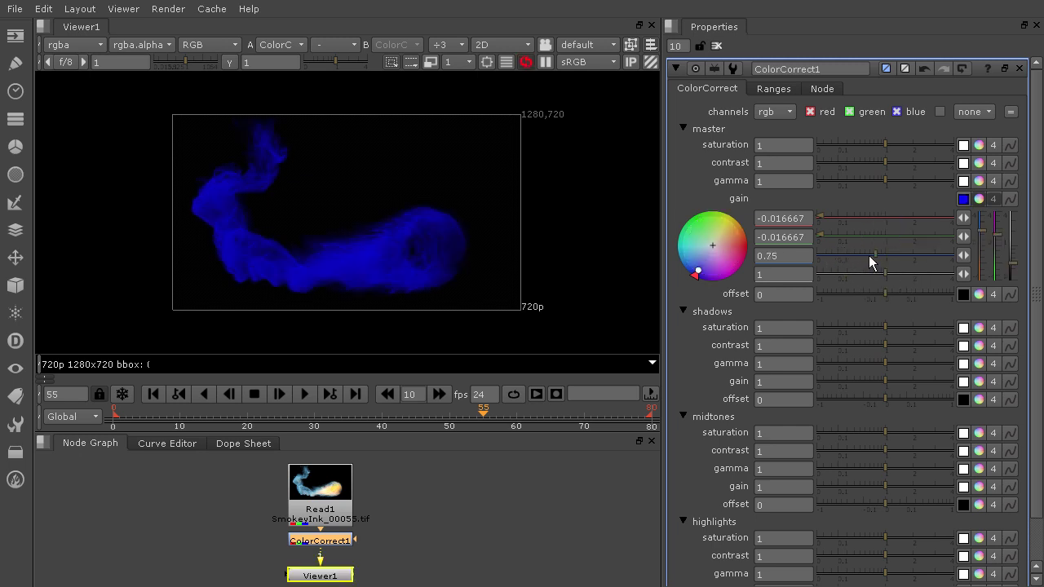
mouse_move(868, 255)
left_mouse_down()
mouse_move(834, 253)
mouse_move(885, 256)
left_mouse_up()
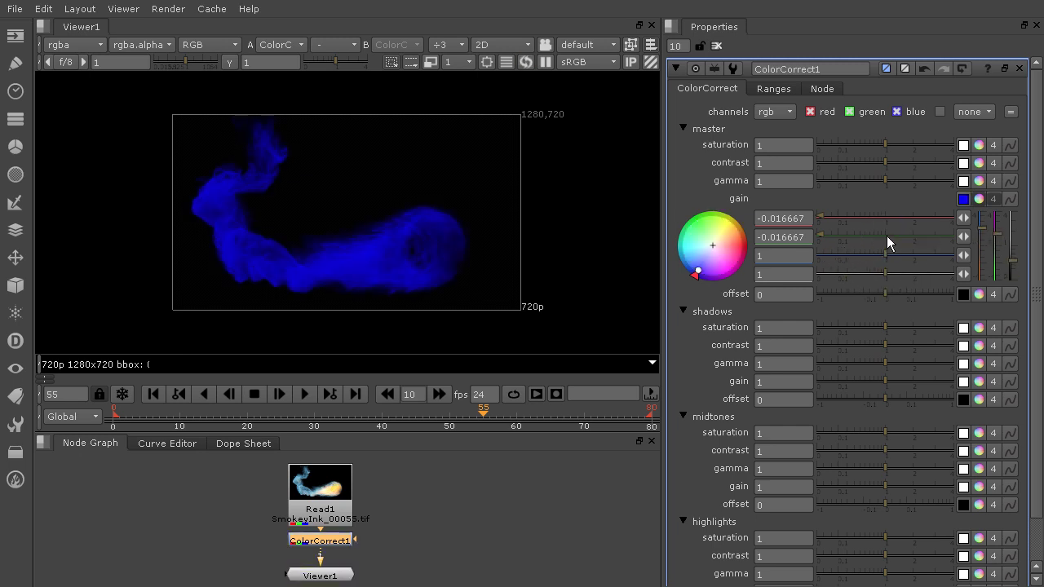
left_click(887, 242)
left_click(885, 217)
mouse_move(1012, 258)
left_mouse_down()
mouse_move(1015, 289)
mouse_move(1014, 236)
mouse_move(1018, 296)
mouse_move(1015, 225)
mouse_move(1016, 257)
left_mouse_up()
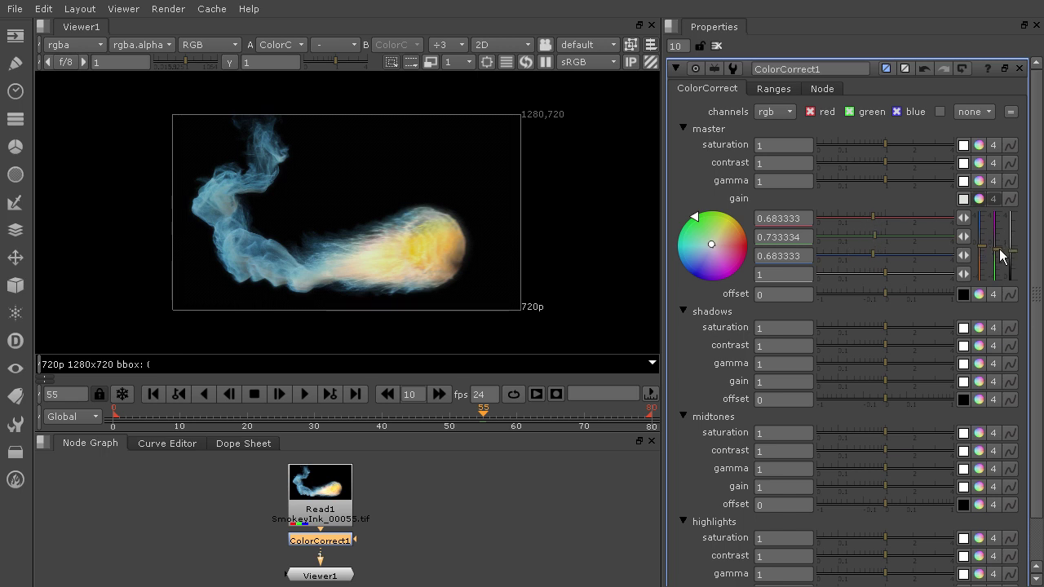
left_click_drag(1001, 257, 1013, 246)
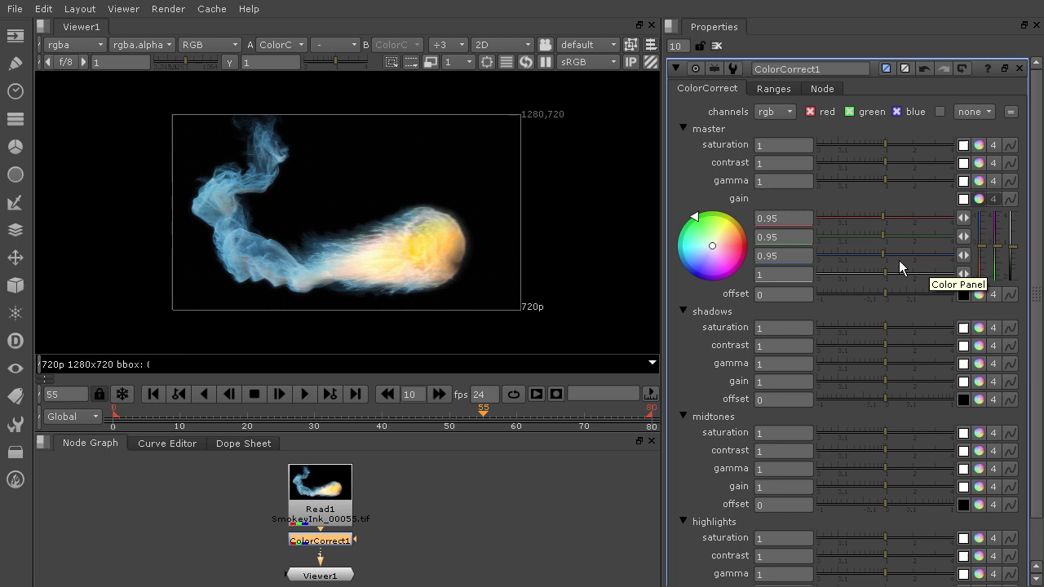
Nudge the master gain's red channel in fine increments and raise it to 1.8.
left_click(960, 220)
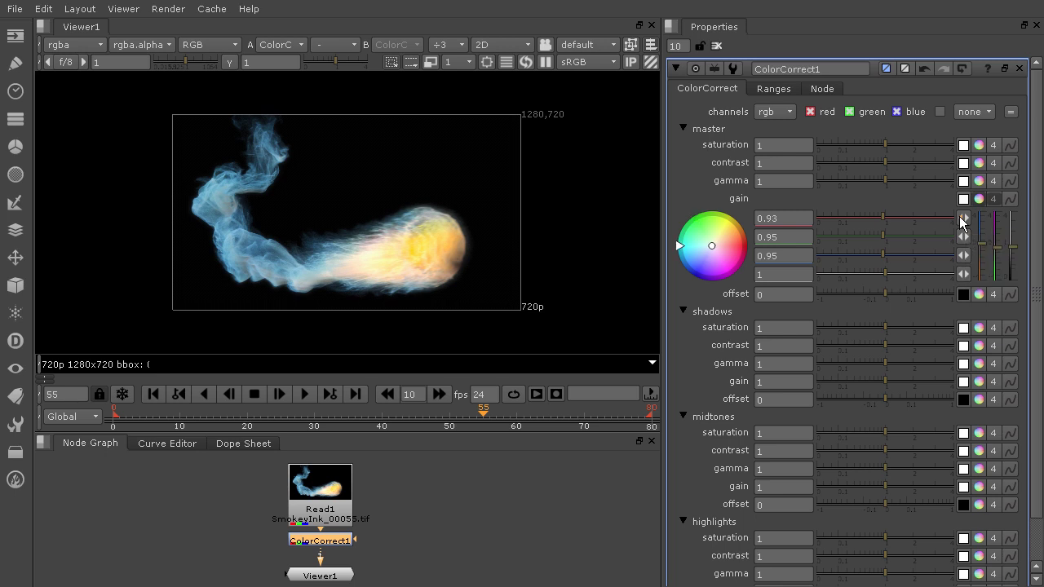
scroll(960, 220, "down", 6)
scroll(961, 220, "down", 3)
scroll(960, 220, "down", 3)
left_click_drag(882, 217, 906, 221)
scroll(966, 220, "down", 6)
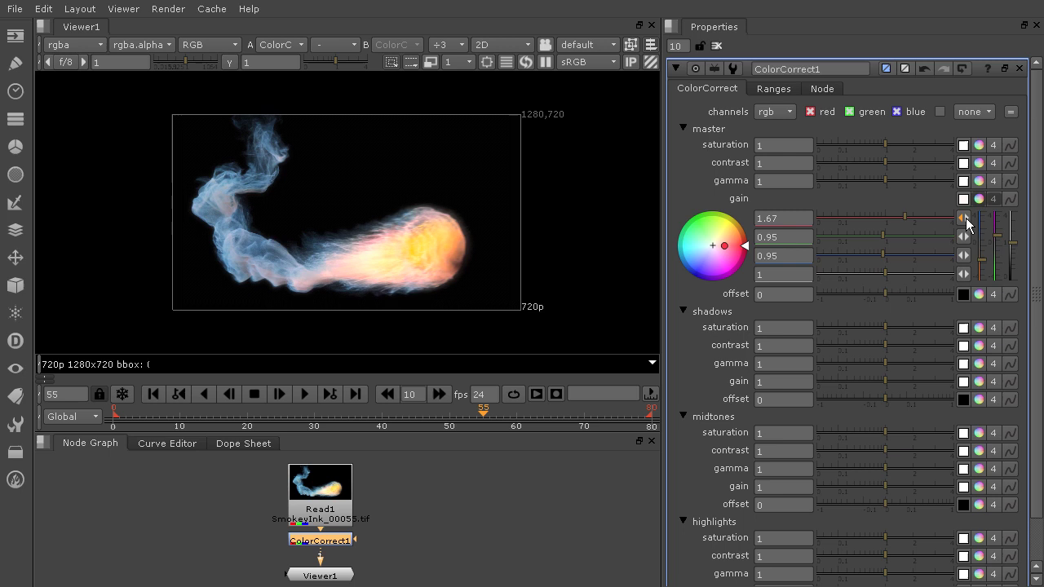
scroll(965, 221, "down", 3)
scroll(964, 220, "down", 2)
scroll(964, 236, "down", 1)
mouse_move(904, 216)
left_mouse_down()
mouse_move(884, 221)
mouse_move(906, 225)
left_mouse_up()
Tint the master gain orange on the colour wheel, softening it to about 1.38 green and 1.03 blue.
mouse_move(748, 251)
left_mouse_down()
mouse_move(734, 273)
mouse_move(667, 249)
mouse_move(679, 247)
mouse_move(672, 228)
mouse_move(648, 268)
mouse_move(683, 337)
mouse_move(771, 257)
mouse_move(730, 182)
mouse_move(778, 256)
mouse_move(711, 248)
mouse_move(727, 230)
mouse_move(739, 240)
left_mouse_up()
left_click_drag(847, 180, 852, 186)
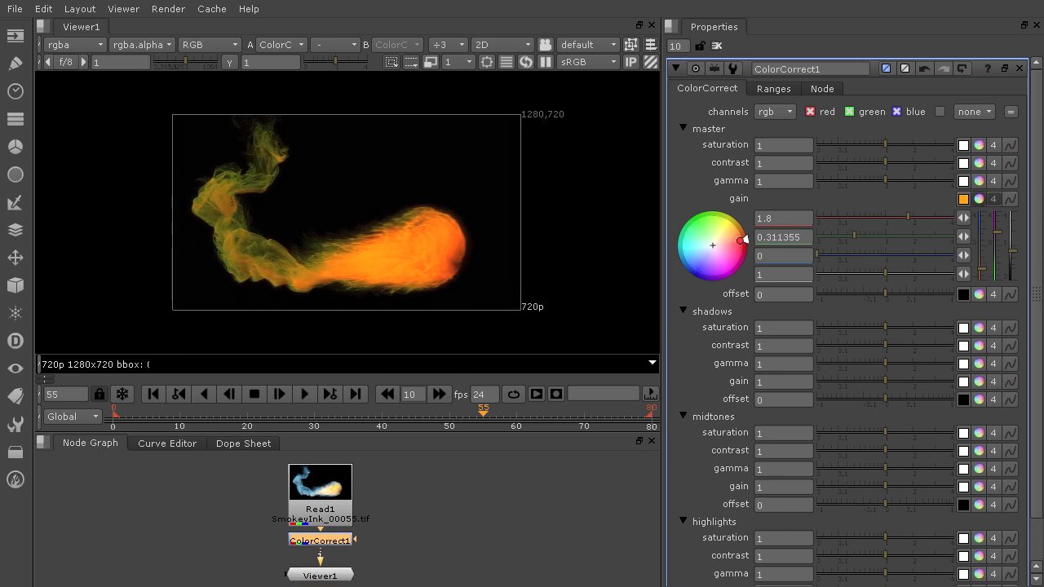
mouse_move(744, 239)
left_mouse_down()
mouse_move(995, 164)
mouse_move(750, 221)
mouse_move(860, 188)
mouse_move(834, 188)
mouse_move(844, 186)
mouse_move(746, 226)
mouse_move(881, 166)
mouse_move(780, 204)
left_mouse_up()
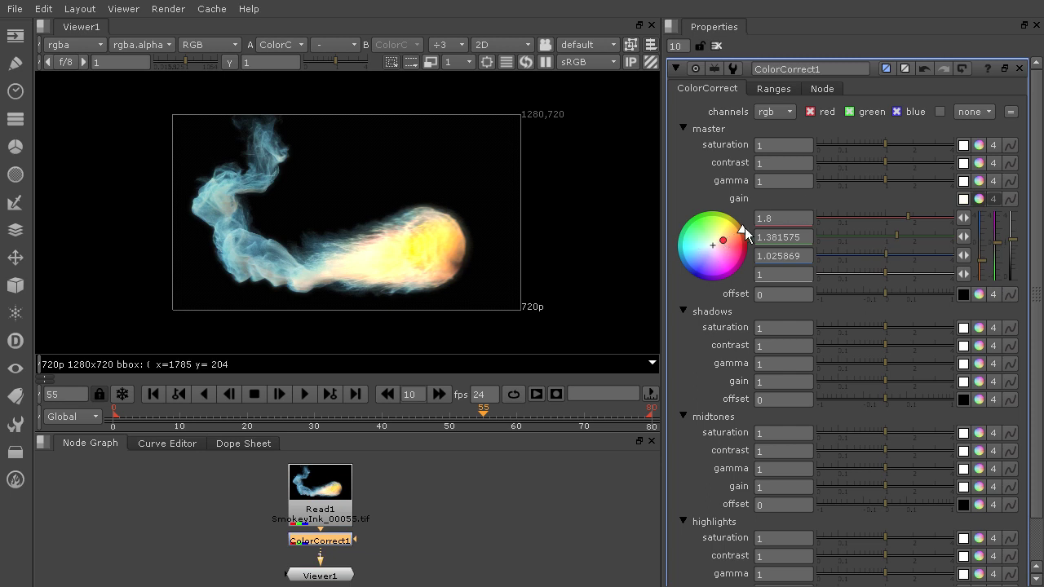
Rotate the master gain's hue to magenta with low saturation, at about 1.8 red, 1.46 green and 1.8 blue.
left_click_drag(742, 234, 741, 291)
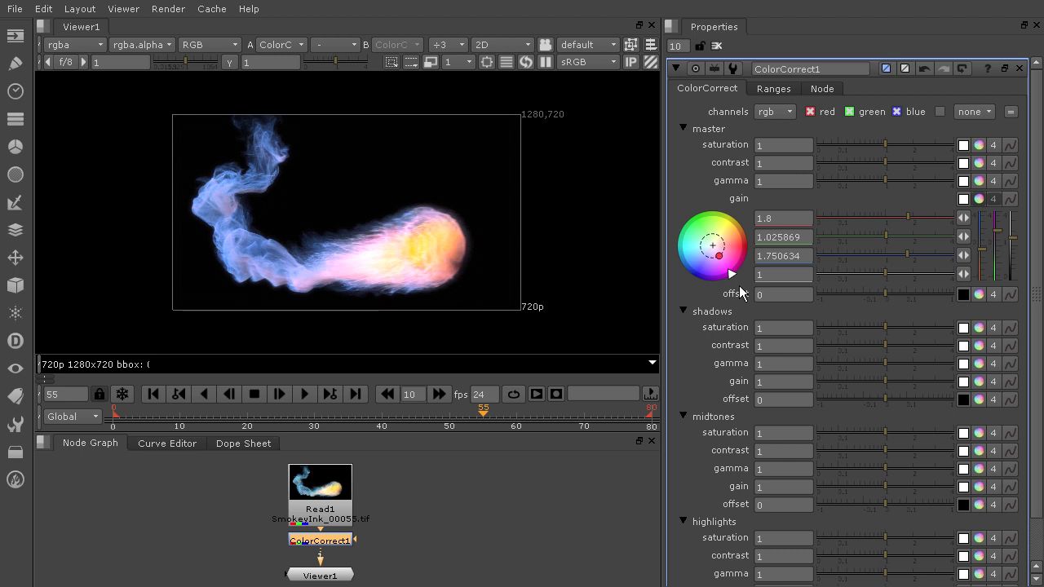
left_click_drag(718, 256, 714, 246)
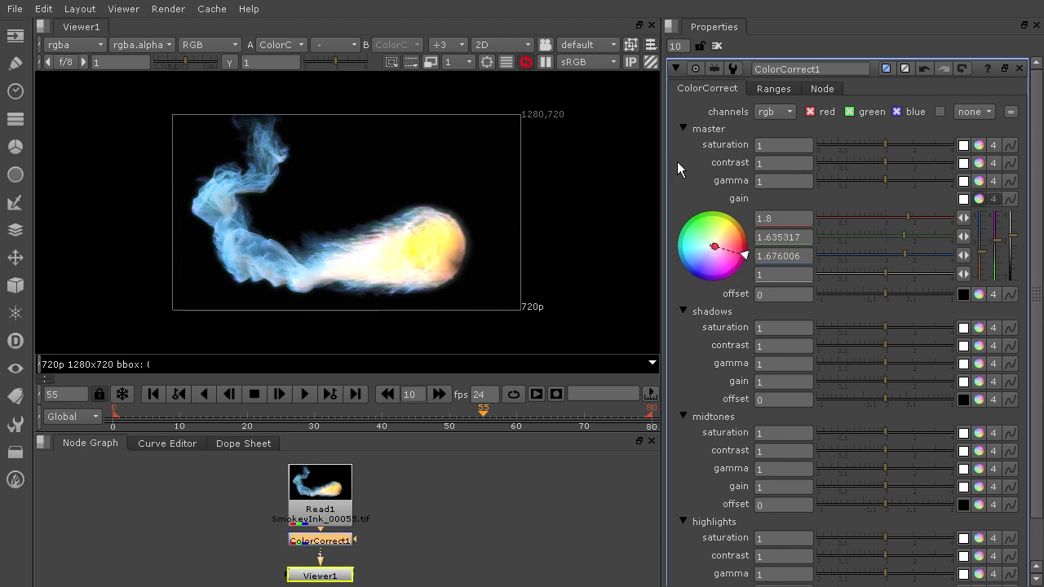
left_click_drag(744, 255, 730, 275)
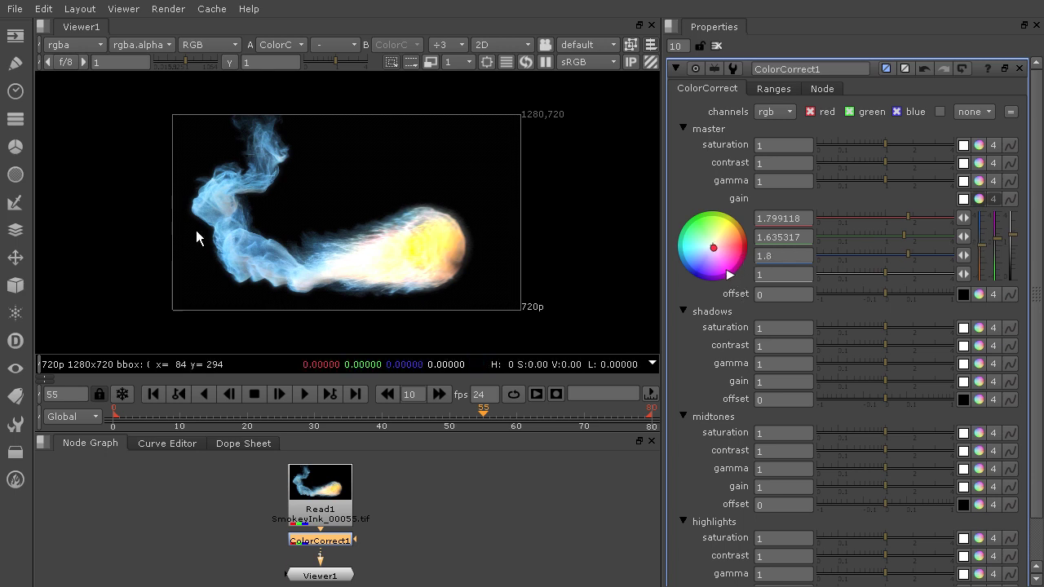
left_click_drag(714, 248, 730, 273)
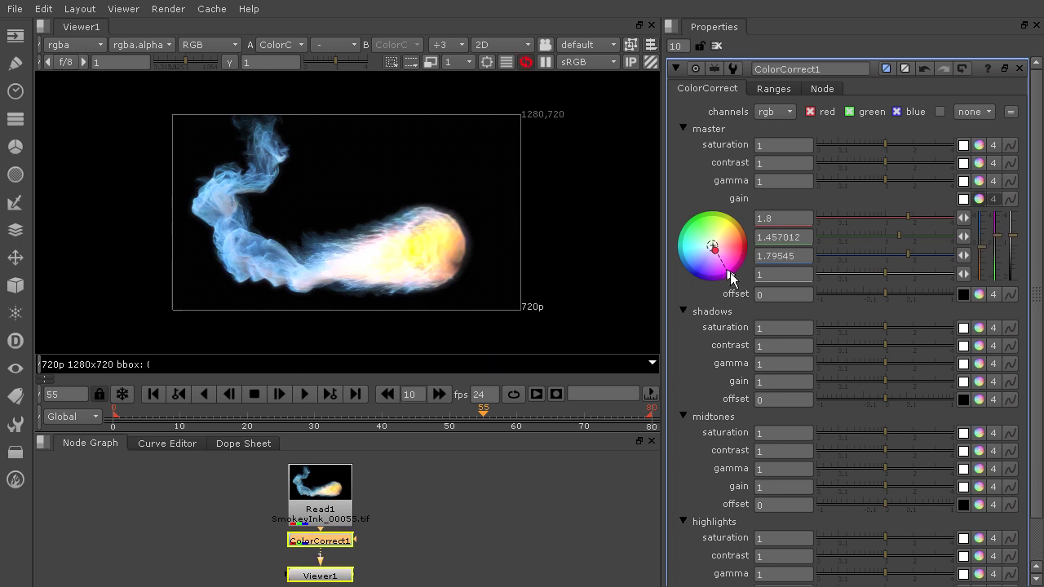
Saturate the master gain's magenta tint and swing the hue to green, at about 0.67 red, 1.8 green and 0.68 blue.
left_click_drag(749, 321, 823, 471)
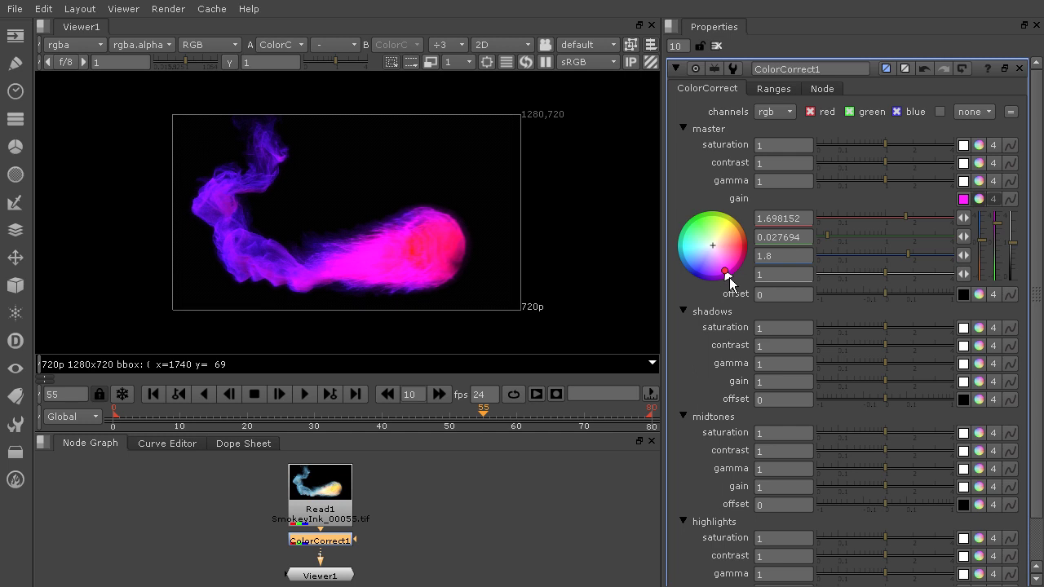
mouse_move(726, 275)
left_mouse_down()
mouse_move(672, 177)
mouse_move(742, 254)
mouse_move(698, 201)
mouse_move(720, 192)
mouse_move(626, 104)
mouse_move(707, 199)
mouse_move(657, 142)
mouse_move(726, 247)
mouse_move(732, 275)
mouse_move(675, 172)
mouse_move(608, 90)
mouse_move(647, 179)
mouse_move(702, 245)
mouse_move(709, 205)
mouse_move(727, 249)
mouse_move(711, 271)
mouse_move(723, 267)
mouse_move(707, 238)
mouse_move(723, 258)
left_mouse_up()
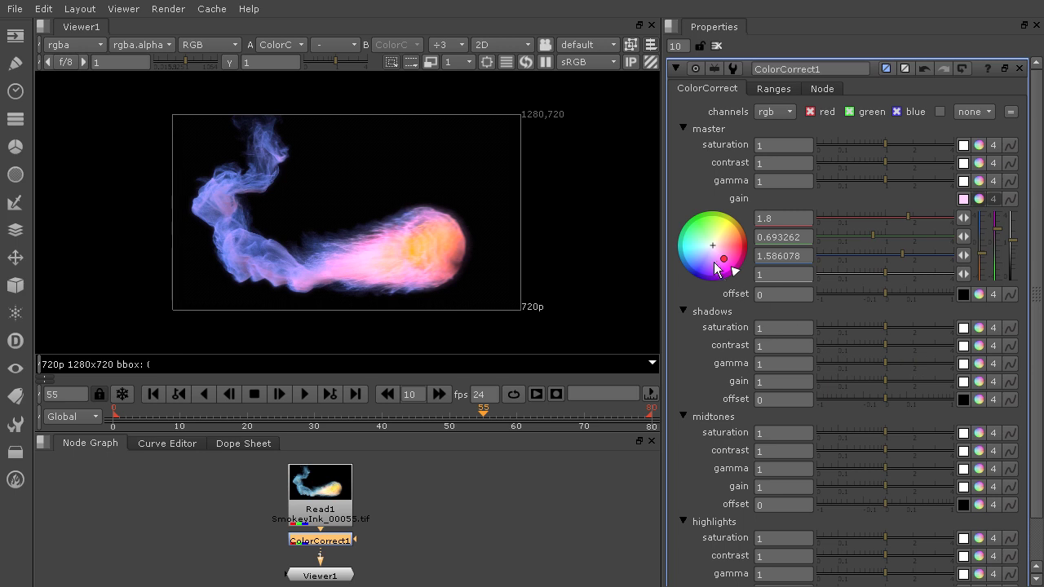
mouse_move(723, 260)
left_mouse_down()
mouse_move(725, 271)
mouse_move(720, 259)
mouse_move(725, 270)
mouse_move(731, 259)
mouse_move(718, 252)
mouse_move(729, 269)
mouse_move(715, 257)
mouse_move(726, 270)
mouse_move(697, 243)
mouse_move(700, 227)
mouse_move(727, 267)
left_mouse_up()
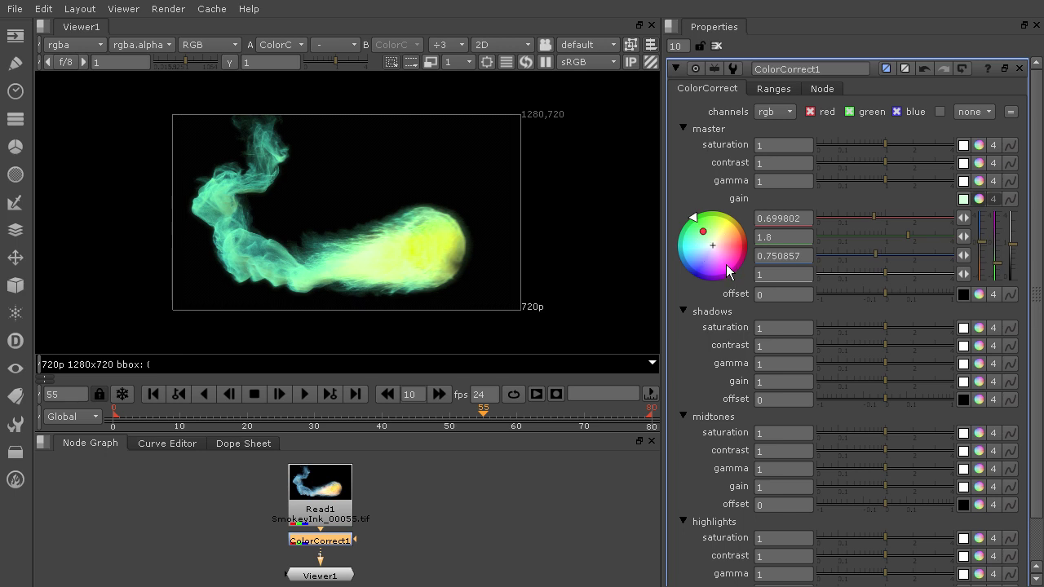
mouse_move(705, 231)
left_mouse_down()
mouse_move(698, 208)
mouse_move(704, 220)
left_mouse_up()
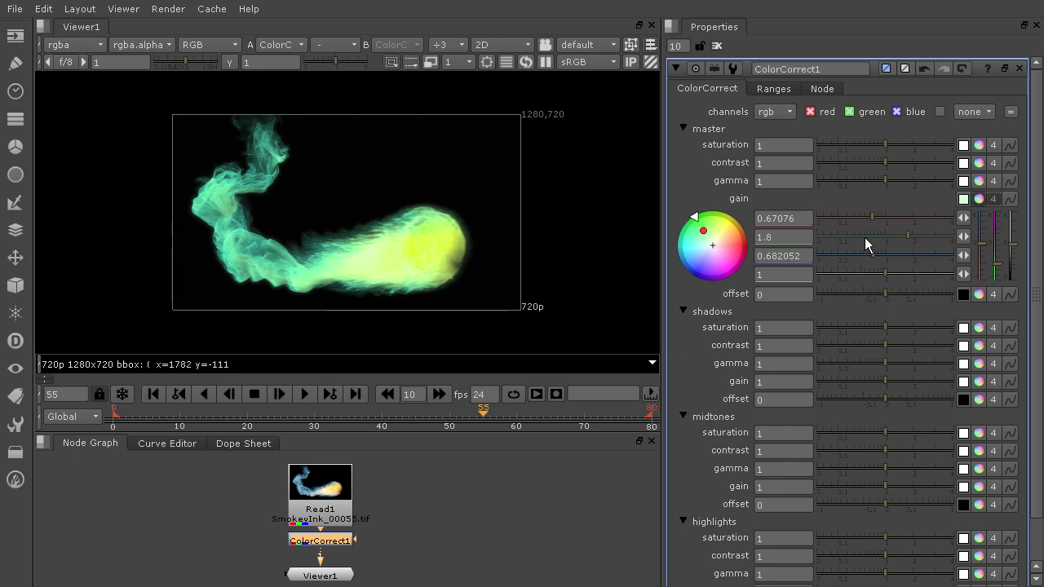
Set the master gain's red channel to 0.85, green to 1.4 and blue to 0.75.
left_click_drag(901, 236, 895, 236)
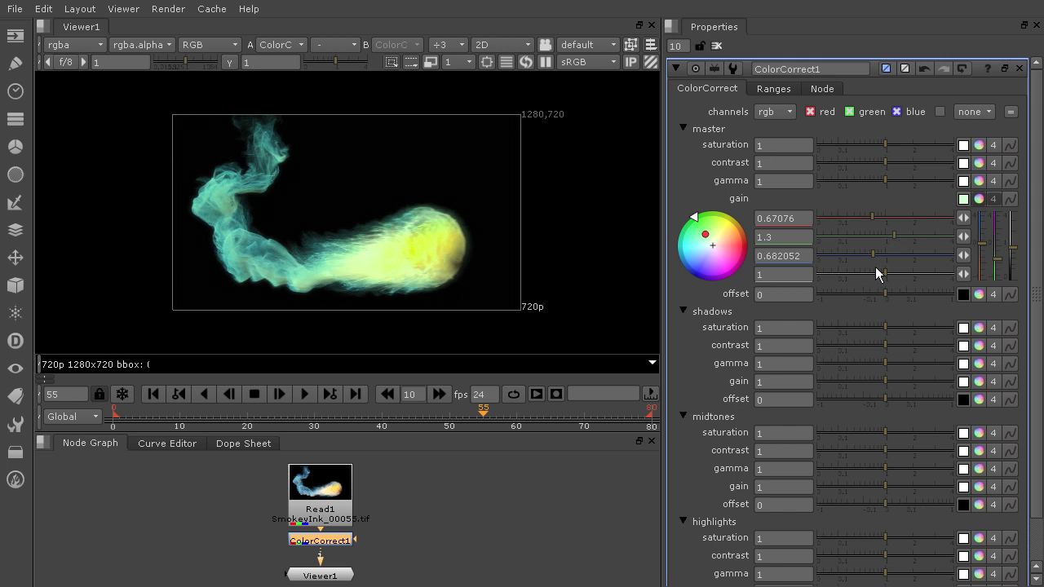
left_click(876, 256)
left_click(879, 218)
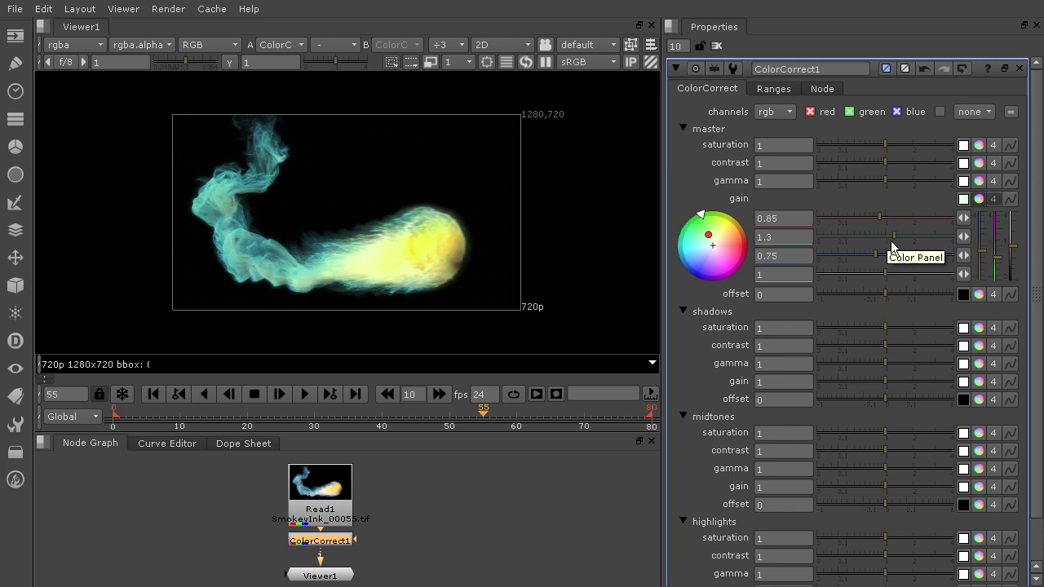
left_click(911, 237)
left_click_drag(911, 239, 899, 238)
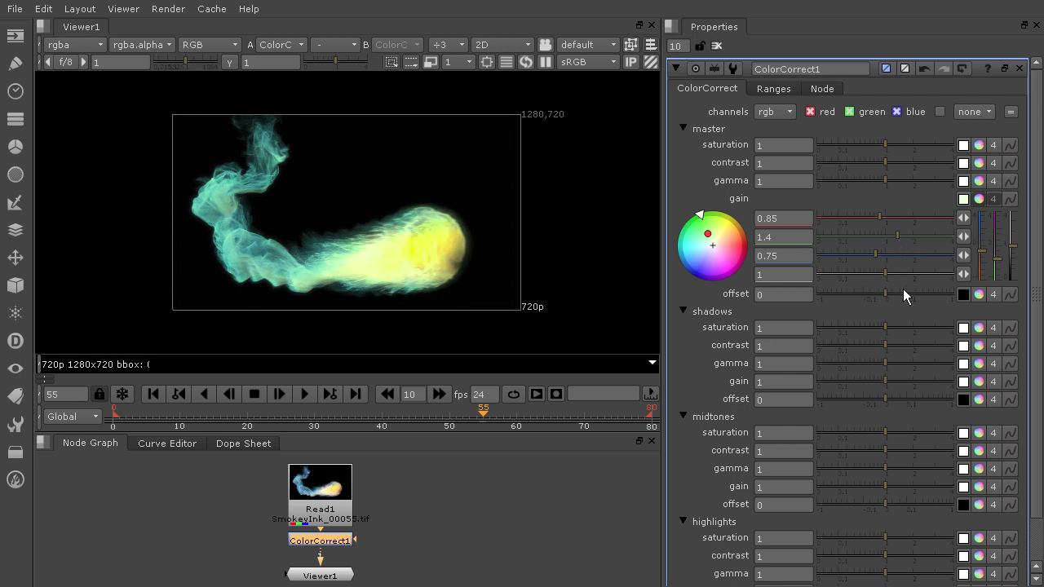